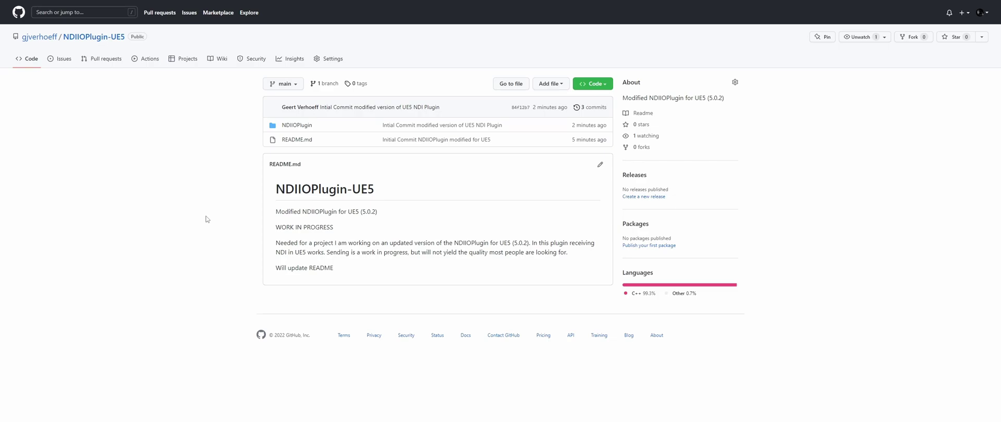
# Download the NDIIOPlugin-UE5 repository as a ZIP and select the NDIIOPlugin folder in its extracted contents.
pyautogui.click(600, 84)
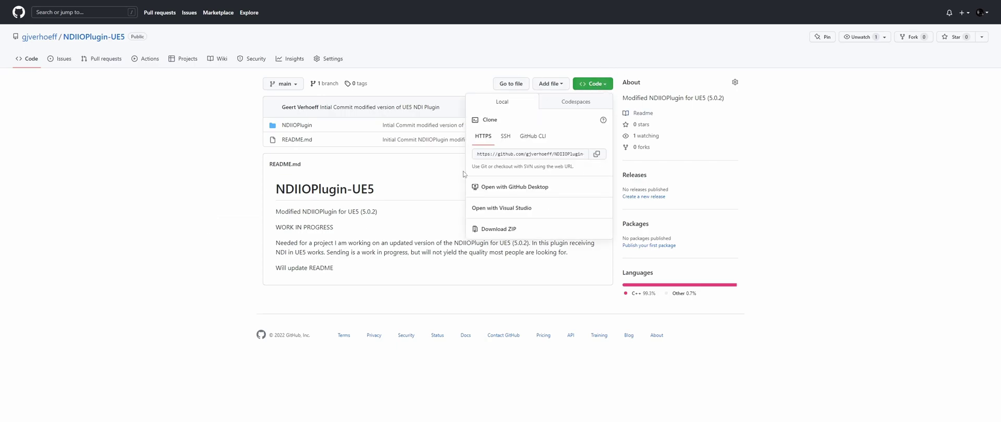
pyautogui.click(519, 230)
pyautogui.click(240, 193)
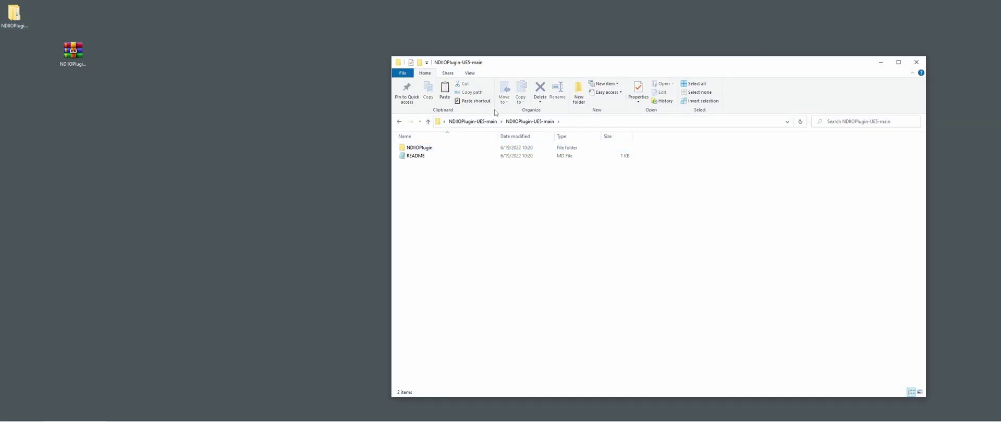
pyautogui.click(428, 149)
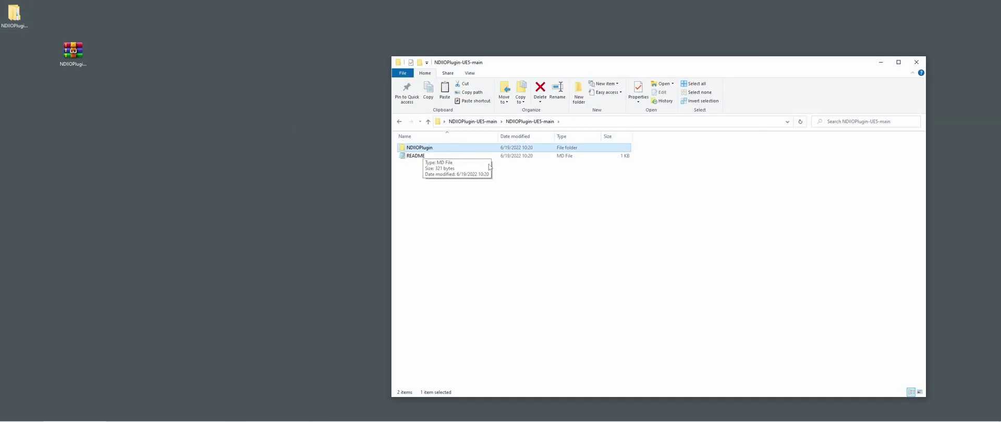
pyautogui.moveTo(601, 68); pyautogui.dragTo(367, 46)
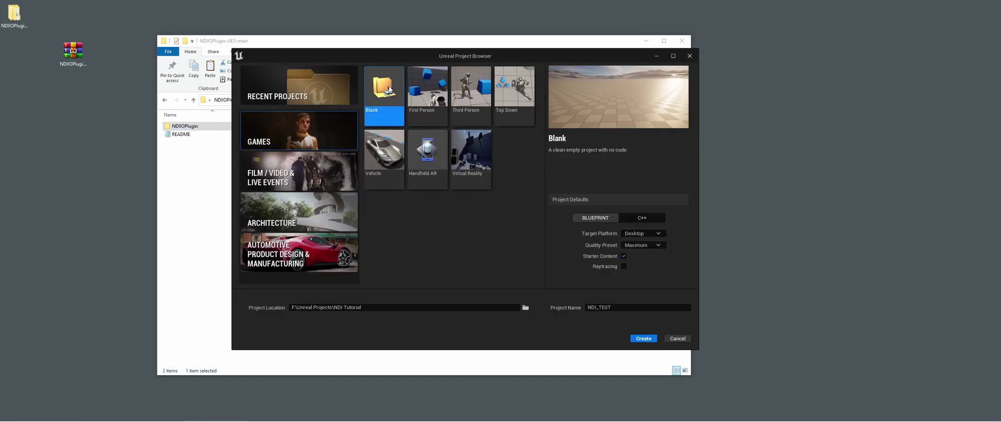
# Create the blank Blueprint project NDI_TEST in F:\Unreal Projects\NDI Tutorial and add a folder named Plugins to its project directory.
pyautogui.click(644, 338)
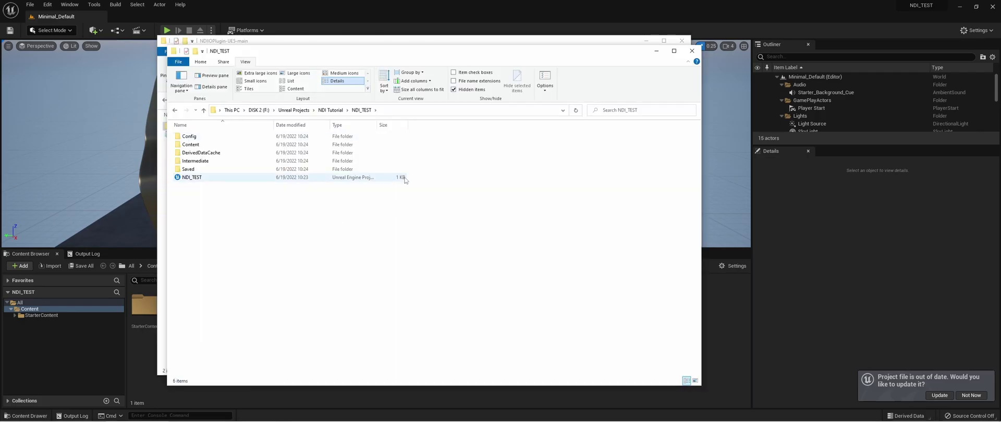
pyautogui.rightClick(224, 208)
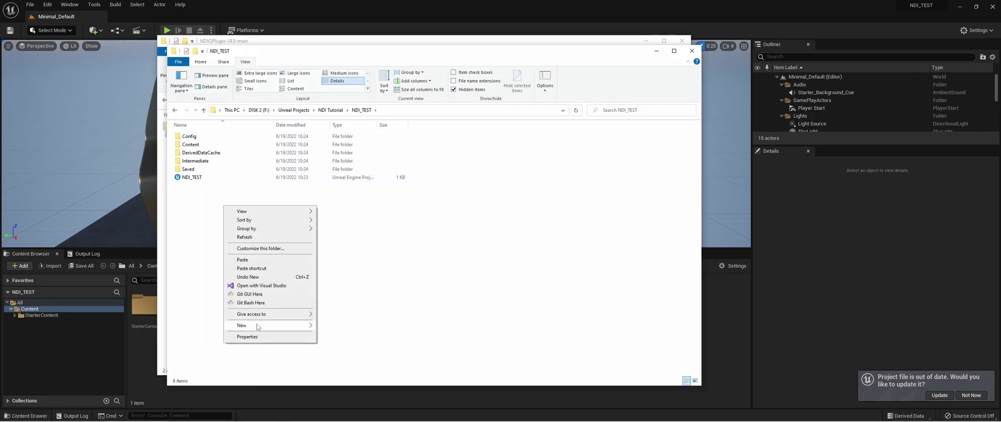
pyautogui.moveTo(262, 325)
pyautogui.click(355, 176)
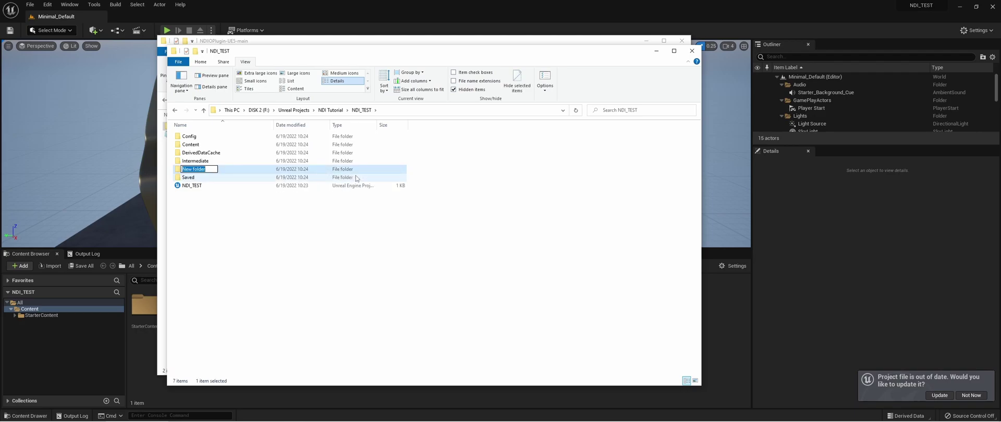
pyautogui.write('Plugins')
pyautogui.press('Return')
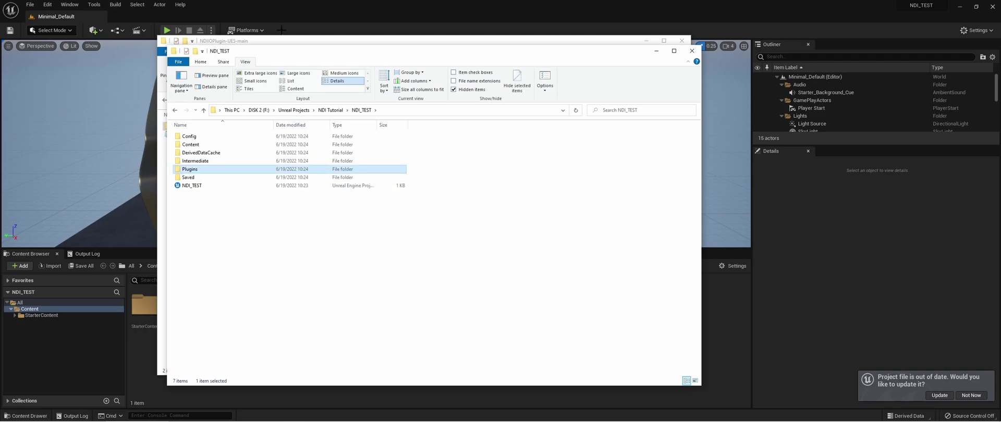
# Copy the NDIIOPlugin folder from the extracted download into the project's Plugins folder.
pyautogui.moveTo(298, 53); pyautogui.dragTo(515, 44)
pyautogui.click(191, 127)
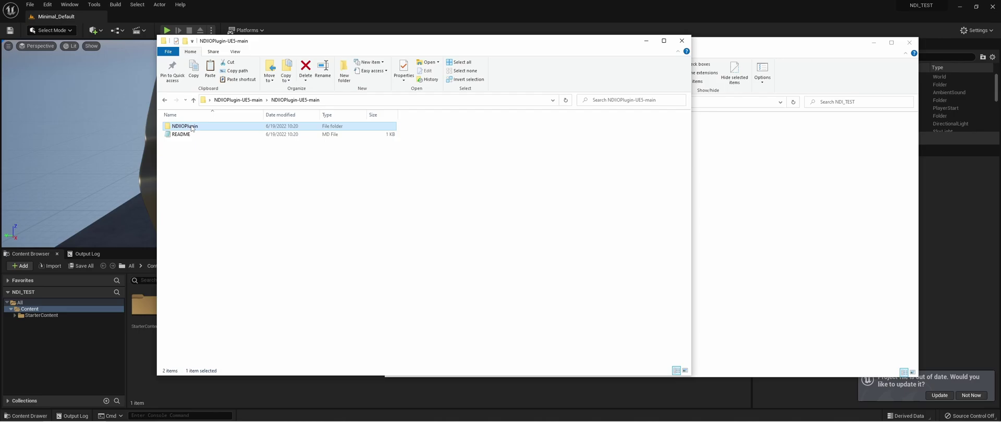
pyautogui.click(772, 220)
pyautogui.doubleClick(424, 159)
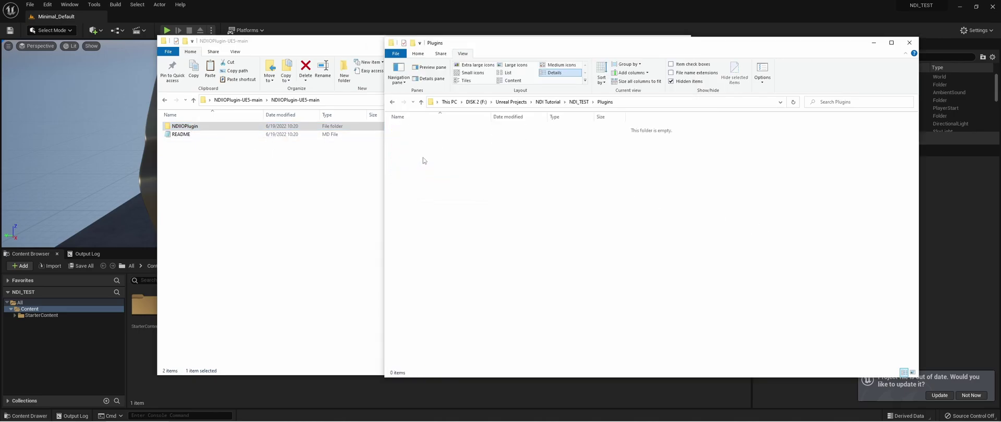
pyautogui.hotkey('ctrl', 'v')
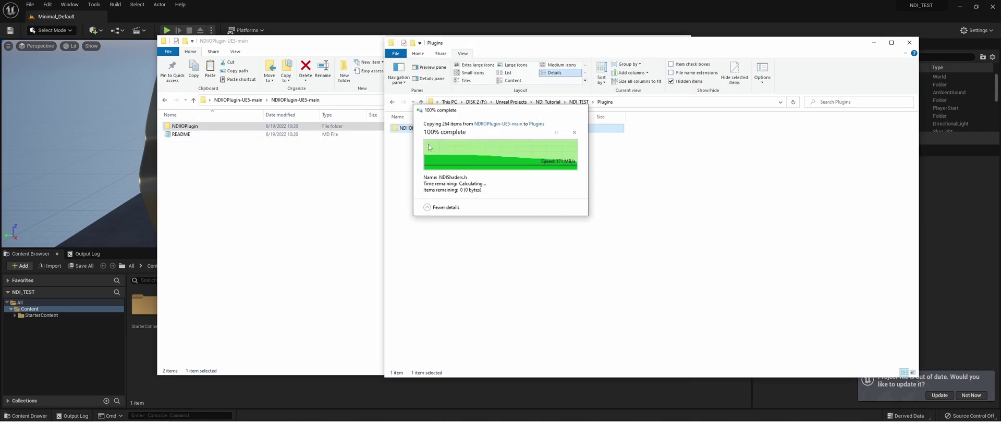
# Close the extracted folder and the Unreal Editor, and reopen the NDI_TEST project from its project directory.
pyautogui.click(359, 45)
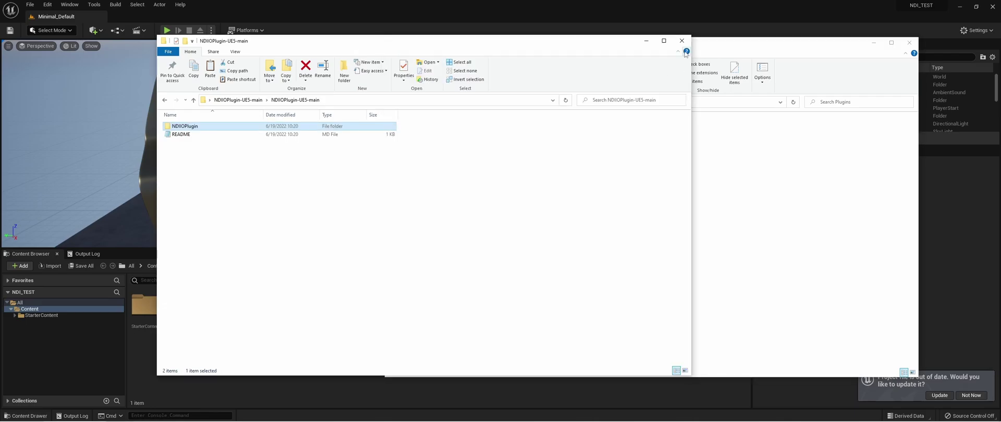
pyautogui.click(682, 40)
pyautogui.click(993, 7)
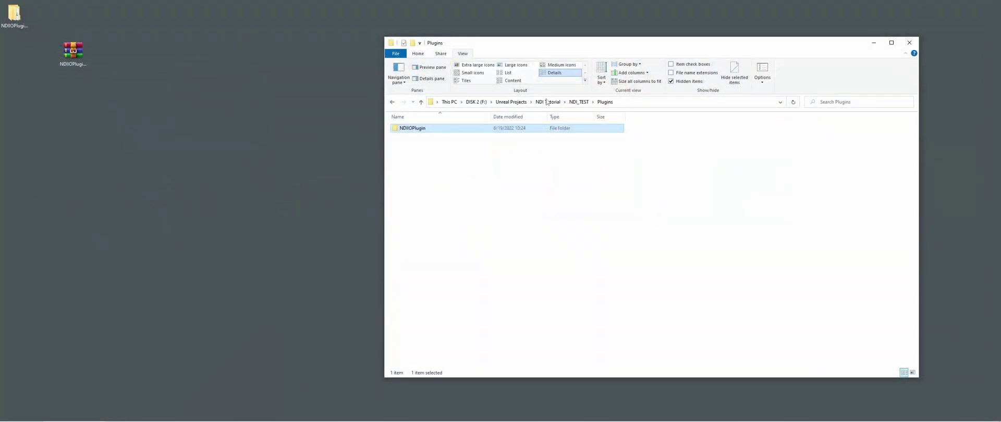
pyautogui.click(579, 102)
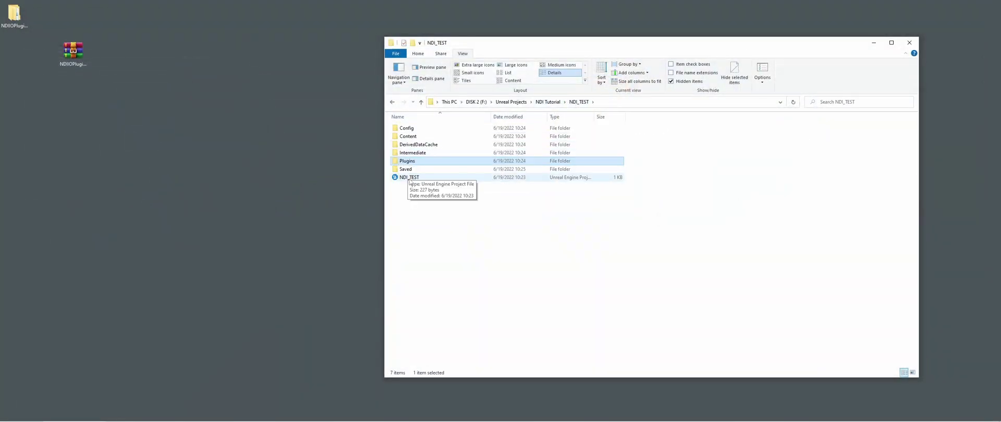
pyautogui.click(409, 178)
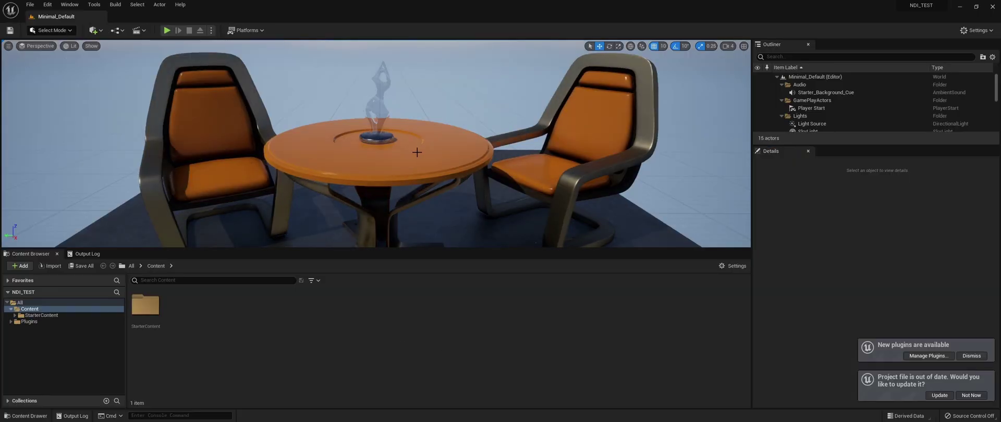
# Check in the installed Virtual Production plugins whether the NDI IO Plugin is enabled.
pyautogui.click(49, 8)
pyautogui.click(73, 130)
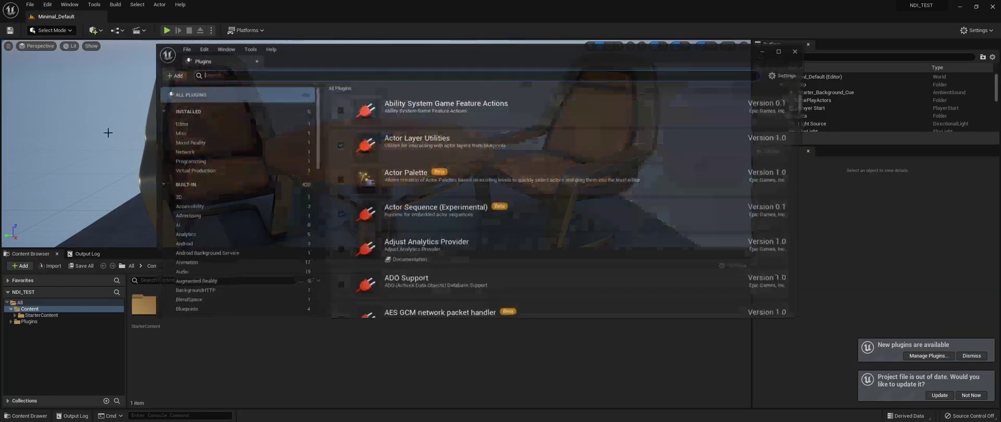
pyautogui.click(219, 173)
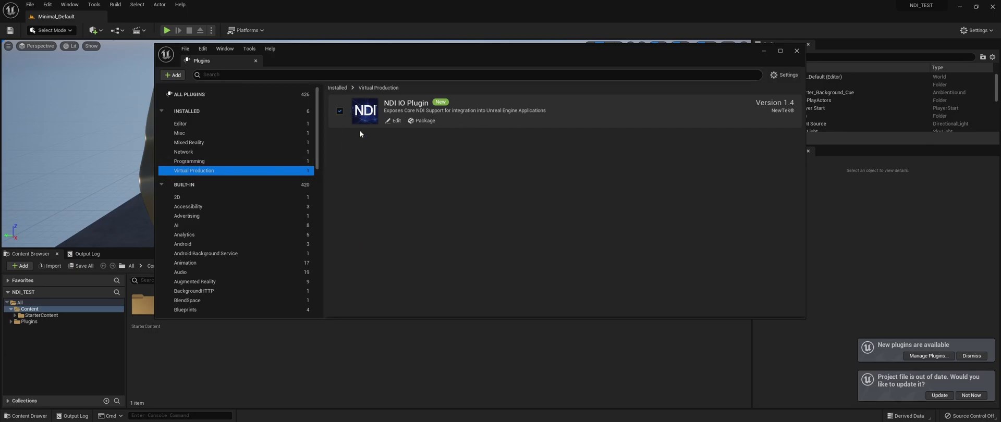
pyautogui.click(797, 50)
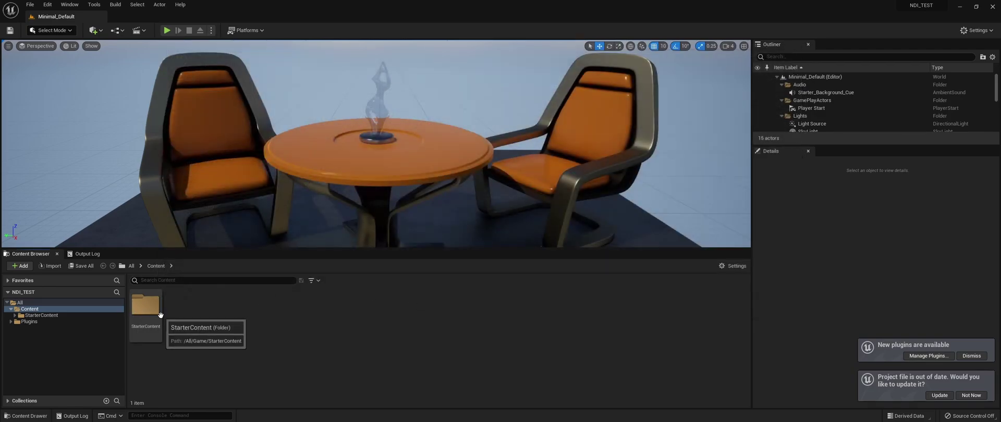
# Create an Actor Blueprint class named NDIReceiver_BP in the Content folder.
pyautogui.moveTo(212, 152); pyautogui.dragTo(321, 157, button='right')
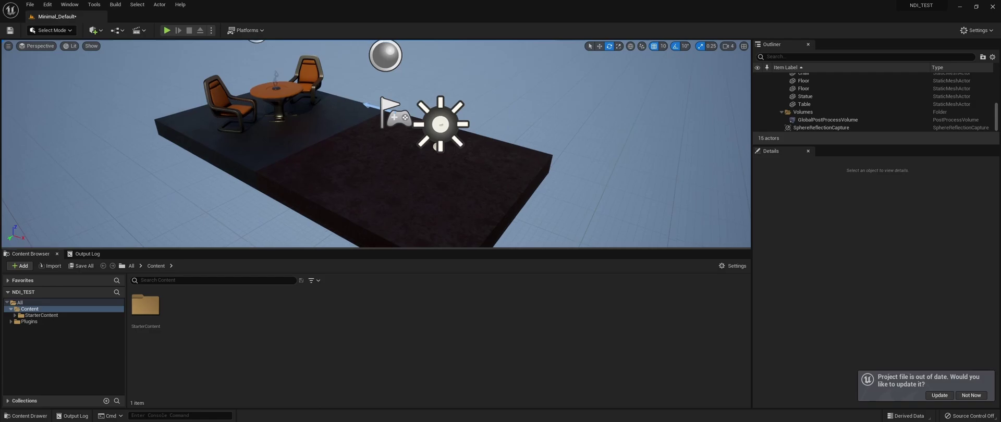
pyautogui.moveTo(365, 152); pyautogui.dragTo(315, 159, button='right')
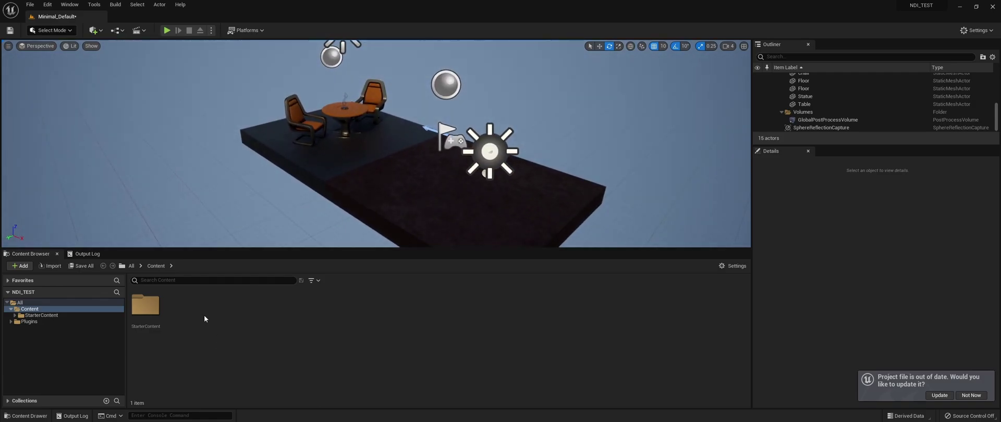
pyautogui.rightClick(202, 314)
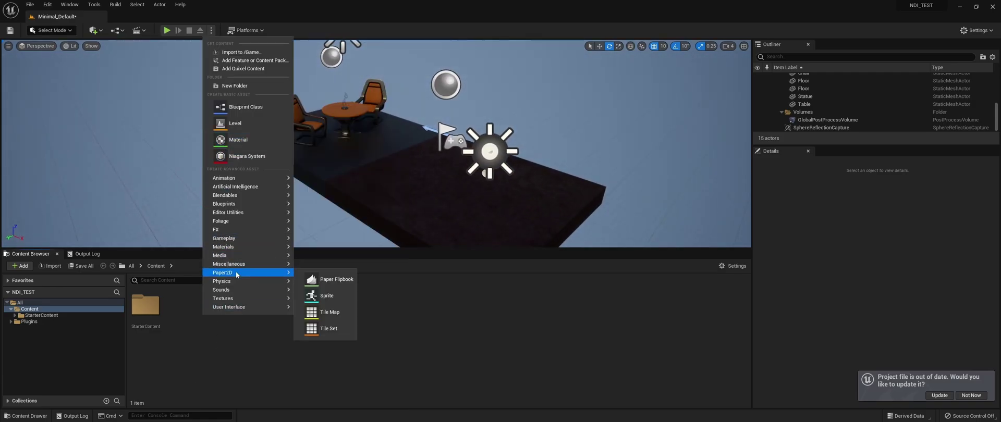
pyautogui.moveTo(243, 266)
pyautogui.click(246, 107)
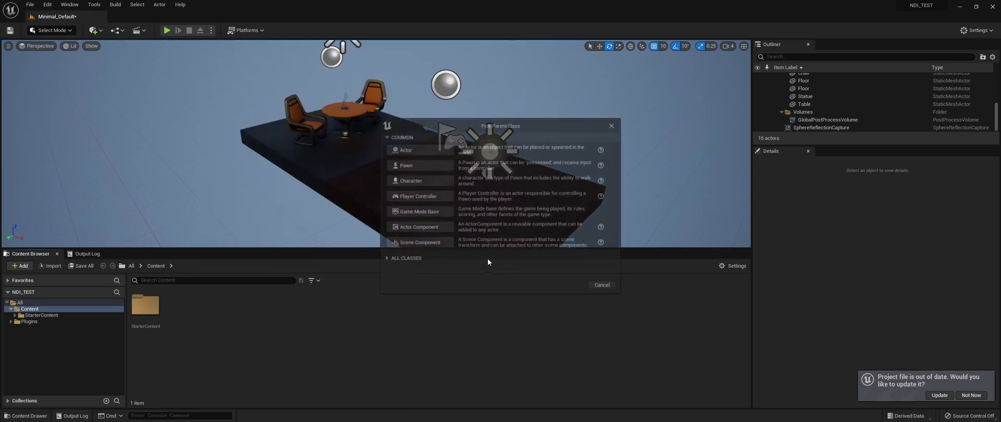
pyautogui.click(419, 150)
pyautogui.write('NDIReceiver')
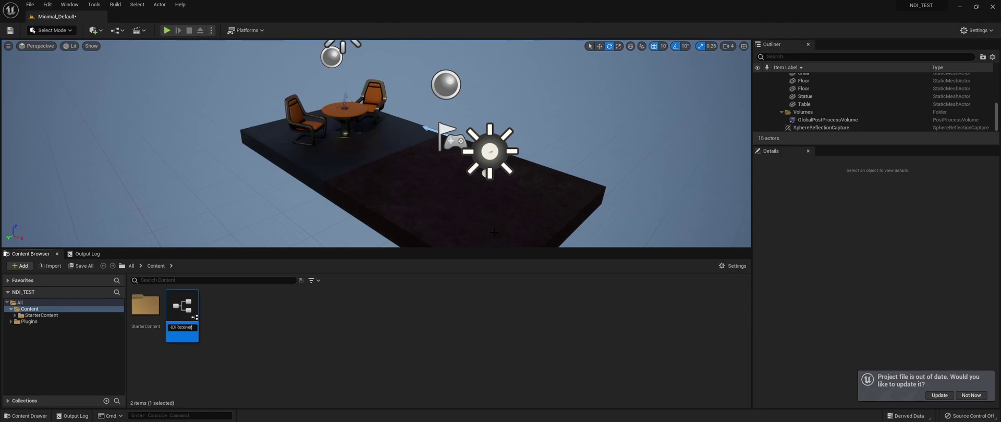
pyautogui.write('_BP')
pyautogui.press('Return')
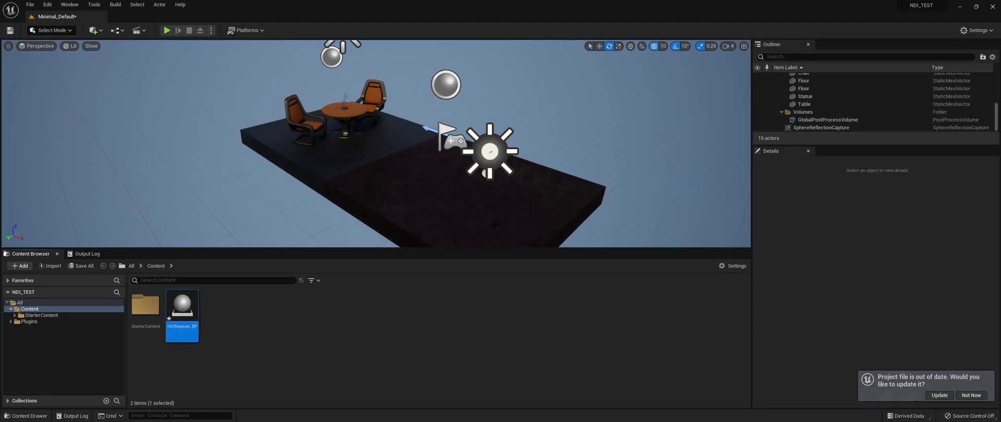
# Open the NDIReceiver_BP Blueprint and add an NDI Receiver component named NDIReceiver.
pyautogui.doubleClick(197, 310)
pyautogui.moveTo(436, 105); pyautogui.dragTo(533, 70)
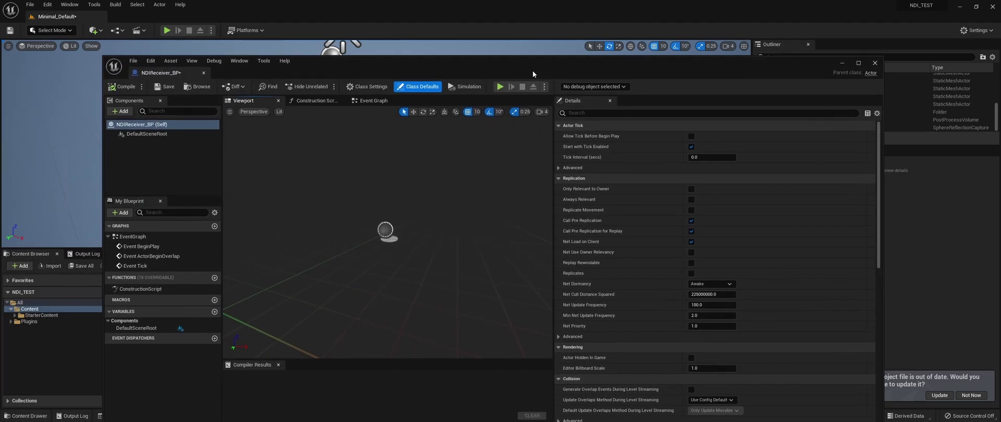
pyautogui.click(125, 111)
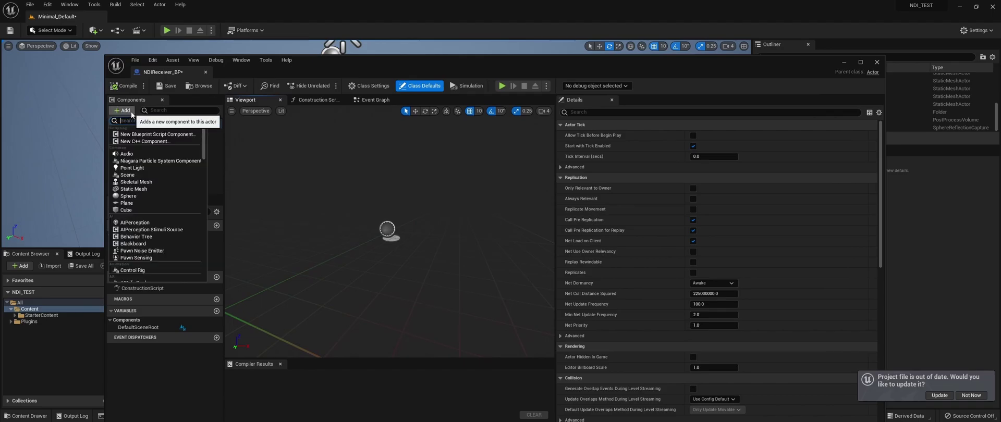
pyautogui.write('NDI')
pyautogui.click(143, 153)
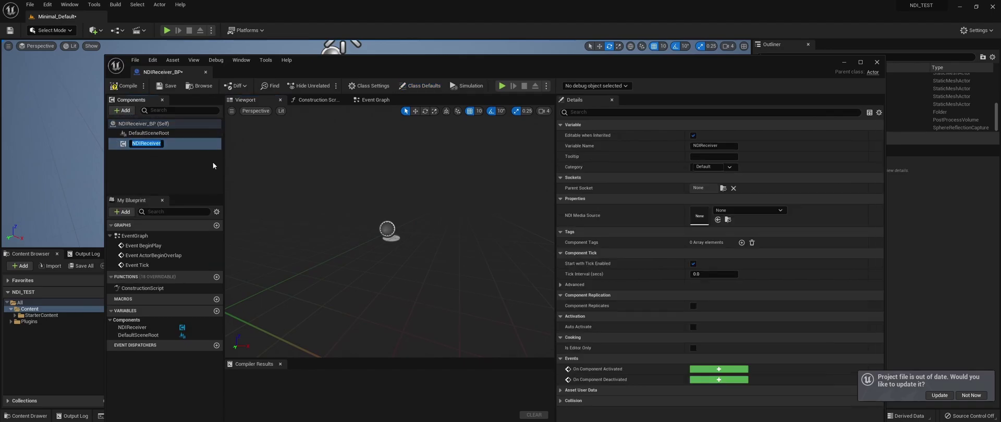
pyautogui.press('Return')
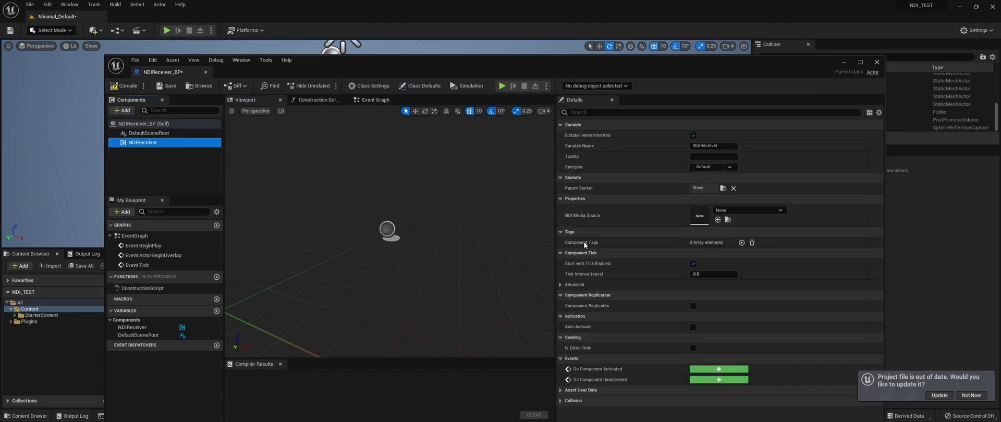
# Compile the Blueprint and save a new NDI Media Receiver asset under its default name as the NDIReceiver component's NDI Media Source.
pyautogui.click(736, 210)
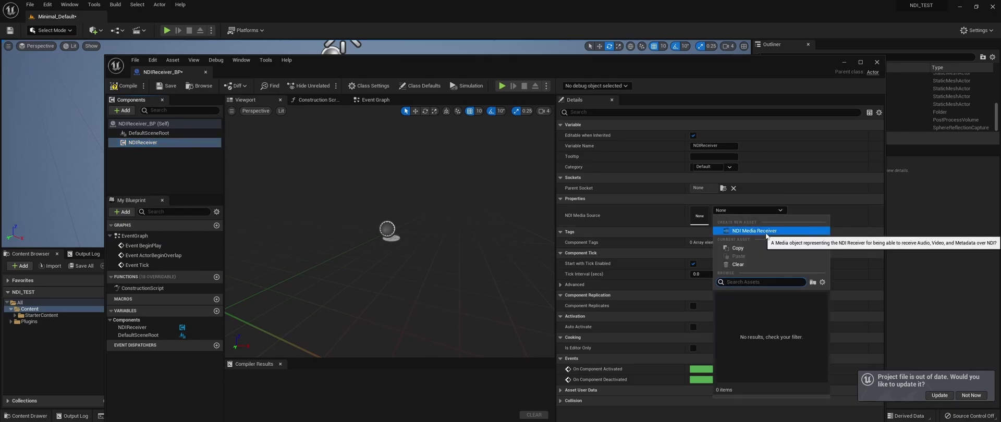
pyautogui.click(126, 86)
pyautogui.click(740, 211)
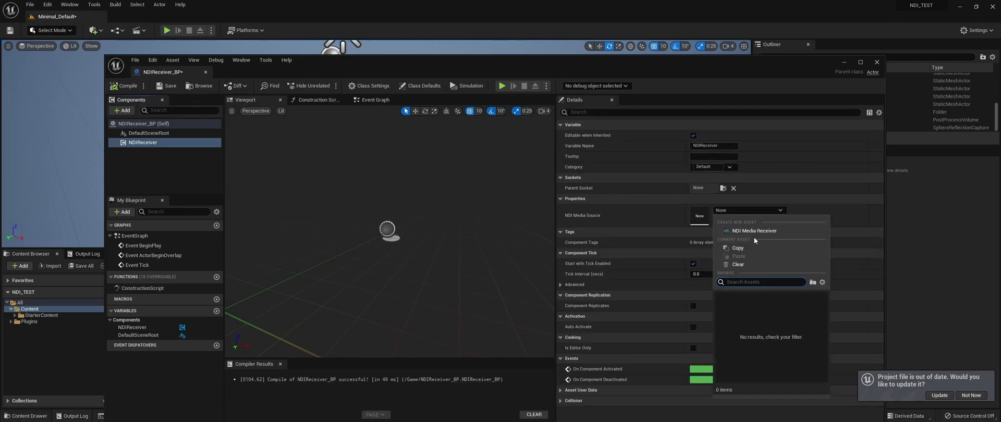
pyautogui.click(768, 232)
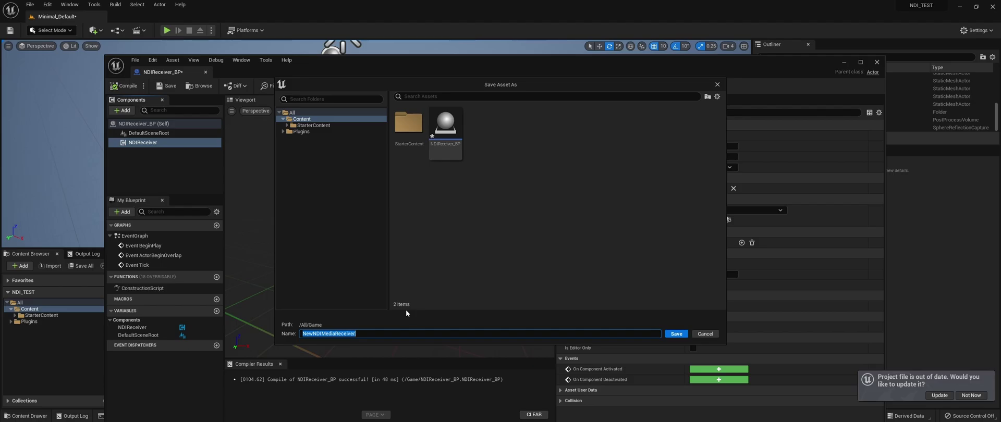
pyautogui.click(676, 335)
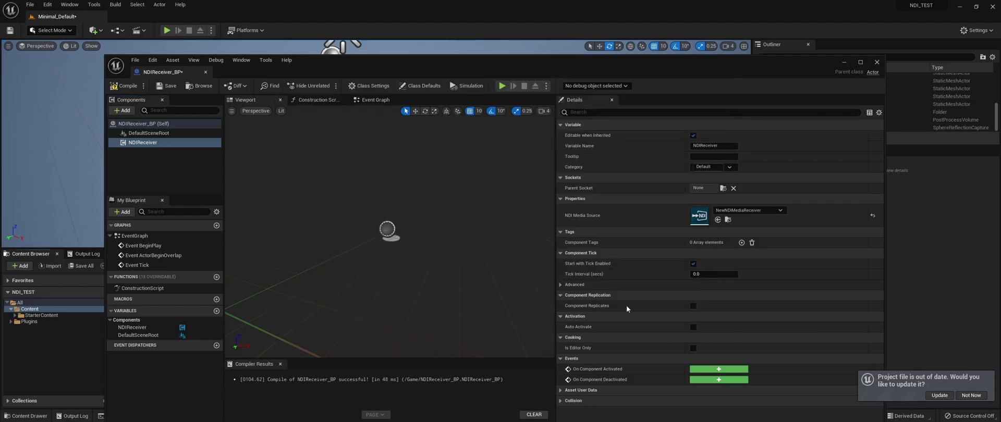
# Place an NDIReceiver component reference in the Event Graph and attach a Start Receiver node to it.
pyautogui.moveTo(356, 60); pyautogui.dragTo(360, 35)
pyautogui.click(375, 73)
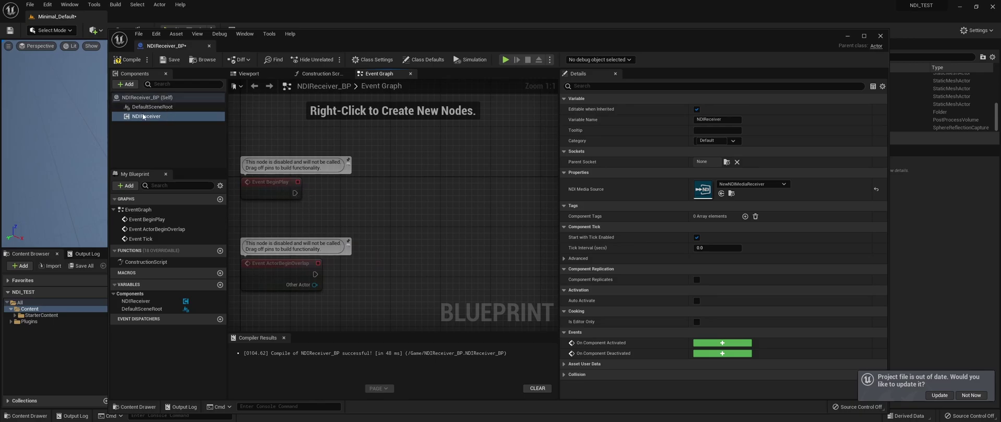
pyautogui.moveTo(142, 117); pyautogui.dragTo(461, 180)
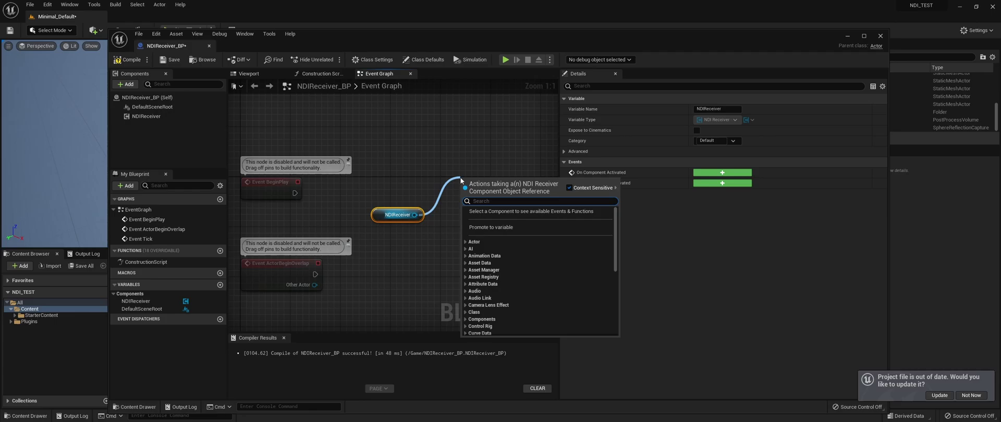
pyautogui.write('ndi')
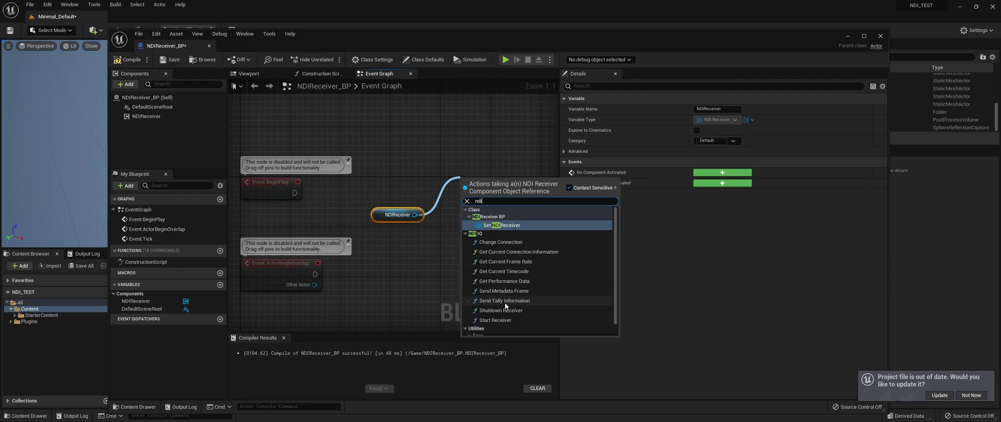
pyautogui.click(495, 320)
pyautogui.moveTo(503, 193); pyautogui.dragTo(522, 162)
pyautogui.moveTo(498, 235); pyautogui.dragTo(438, 243, button='right')
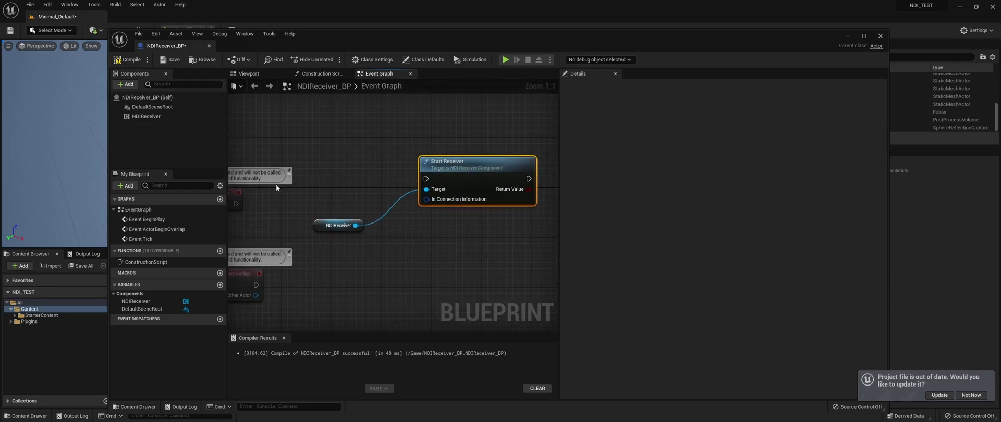
# Examine the Bars 601 source in NDI Test Patterns and its monitor window to find the NDI source name.
pyautogui.moveTo(327, 182); pyautogui.dragTo(398, 185, button='right')
pyautogui.moveTo(290, 191); pyautogui.dragTo(297, 153)
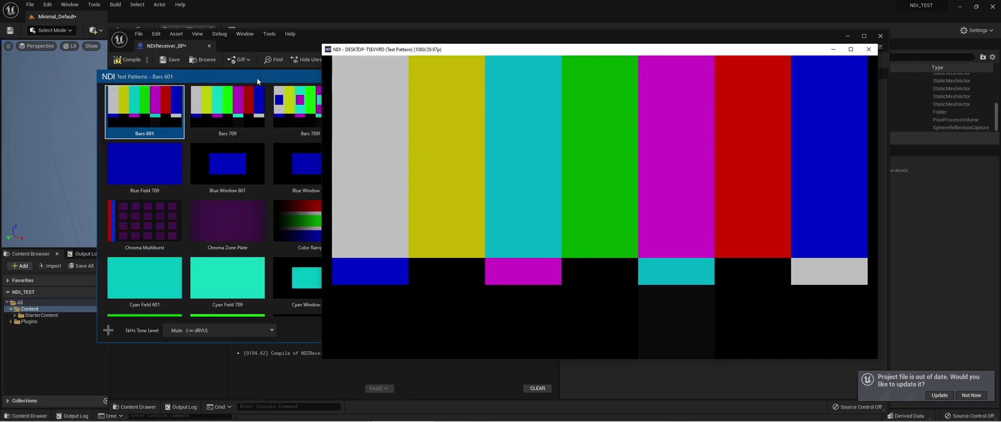
pyautogui.moveTo(257, 77); pyautogui.dragTo(225, 53)
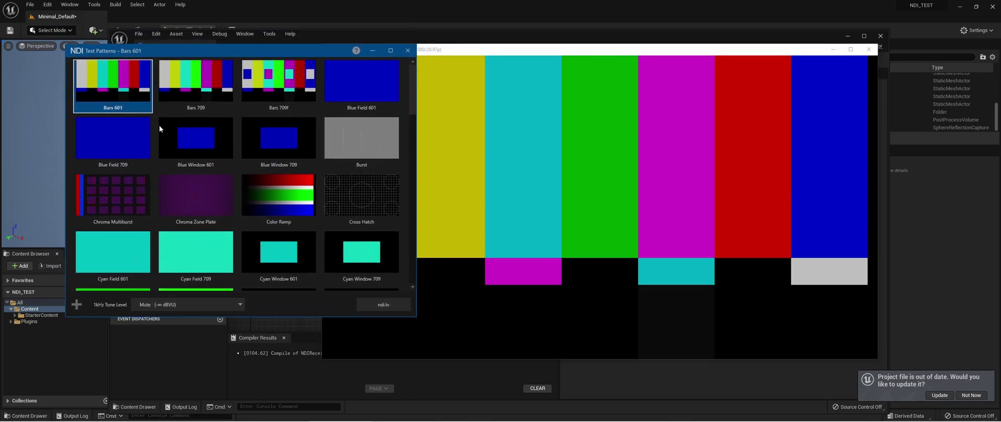
pyautogui.moveTo(283, 55); pyautogui.dragTo(0, 5)
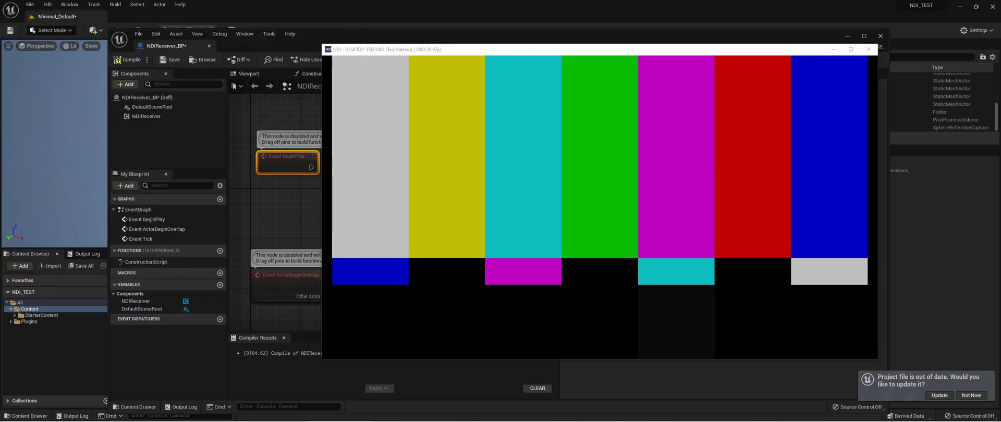
pyautogui.moveTo(547, 134)
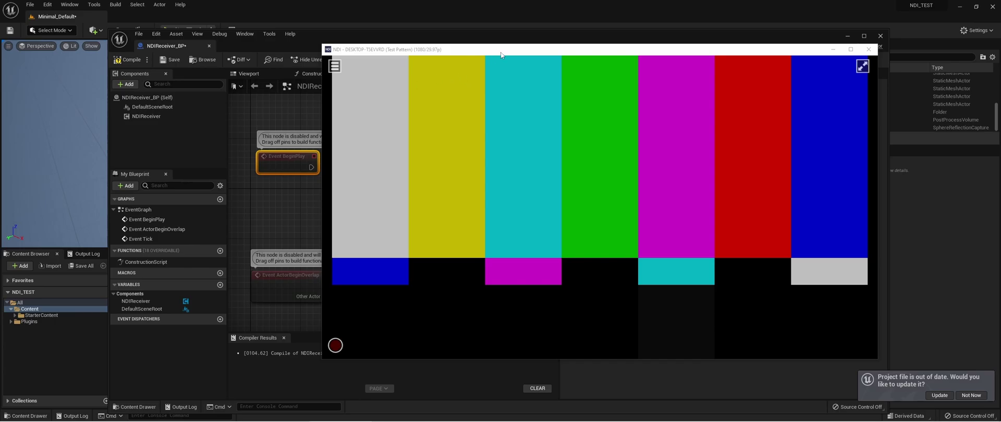
pyautogui.moveTo(501, 52); pyautogui.dragTo(136, 3)
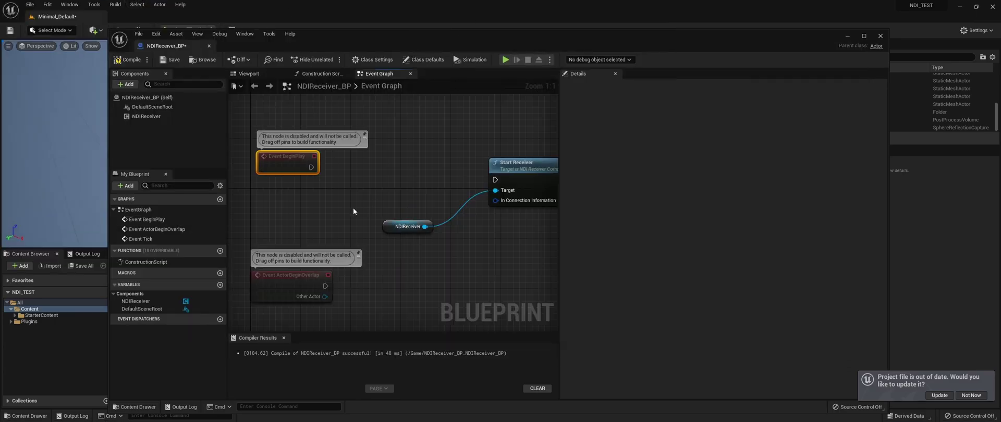
# Add a Find Network Source by Name node feeding Start Receiver's In Connection Information and connect Event BeginPlay to its execution input.
pyautogui.click(320, 177)
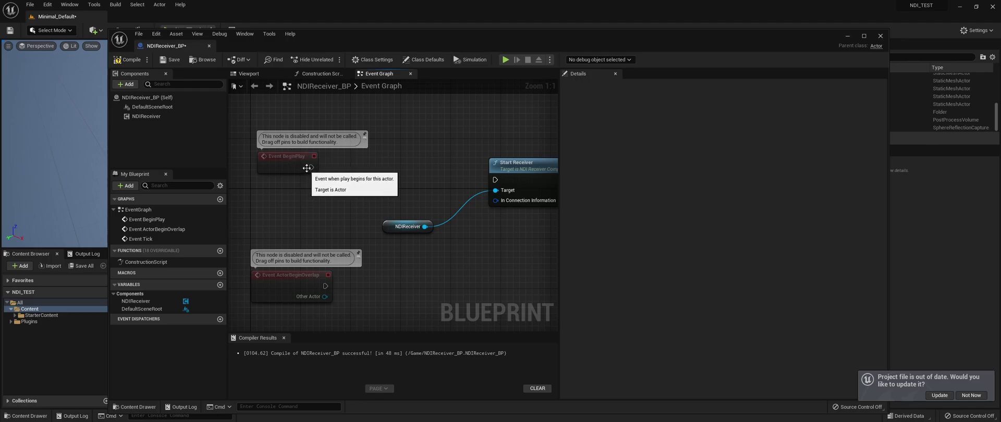
pyautogui.moveTo(496, 200); pyautogui.dragTo(414, 176)
pyautogui.click(418, 238)
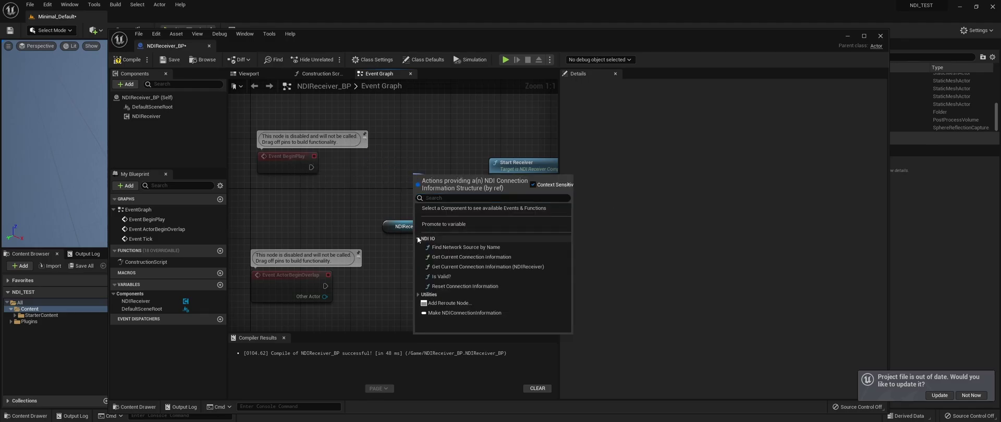
pyautogui.click(486, 248)
pyautogui.moveTo(433, 180); pyautogui.dragTo(352, 173)
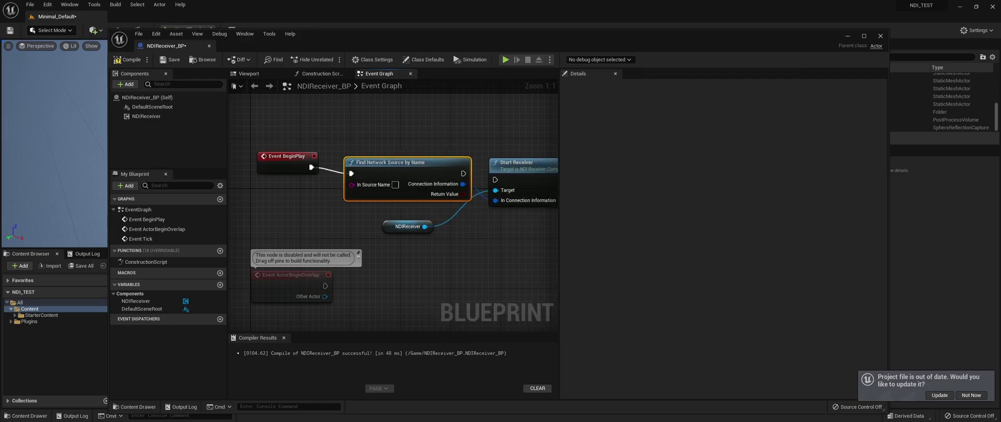
# Set the In Source Name of the Find Network Source by Name node to DESKTOP-T5EVVRD (Test Pattern).
pyautogui.moveTo(351, 173); pyautogui.dragTo(286, 180, button='right')
pyautogui.moveTo(557, 421); pyautogui.dragTo(209, 0)
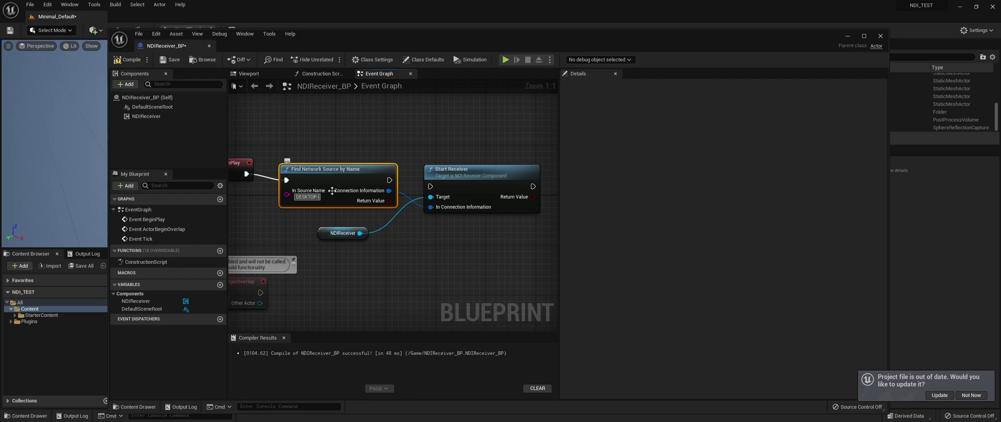
pyautogui.write('TE')
pyautogui.press('BackSpace')
pyautogui.write('5EVVRD')
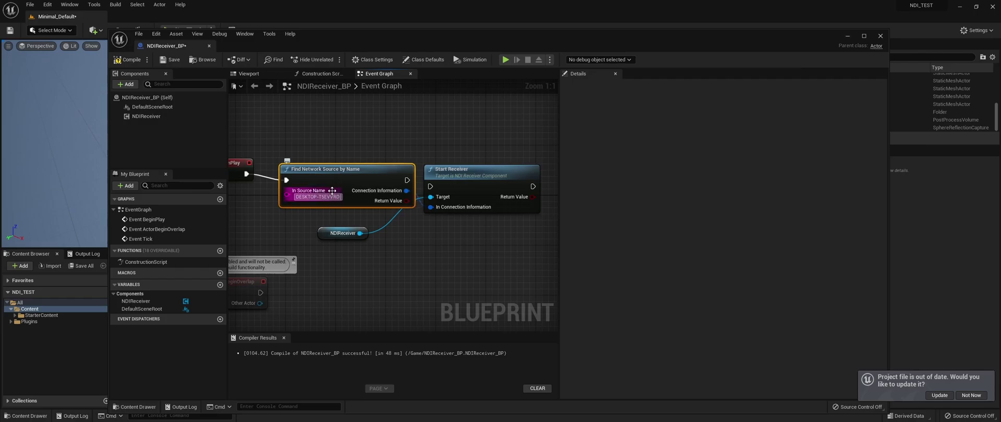
pyautogui.write(' (Test')
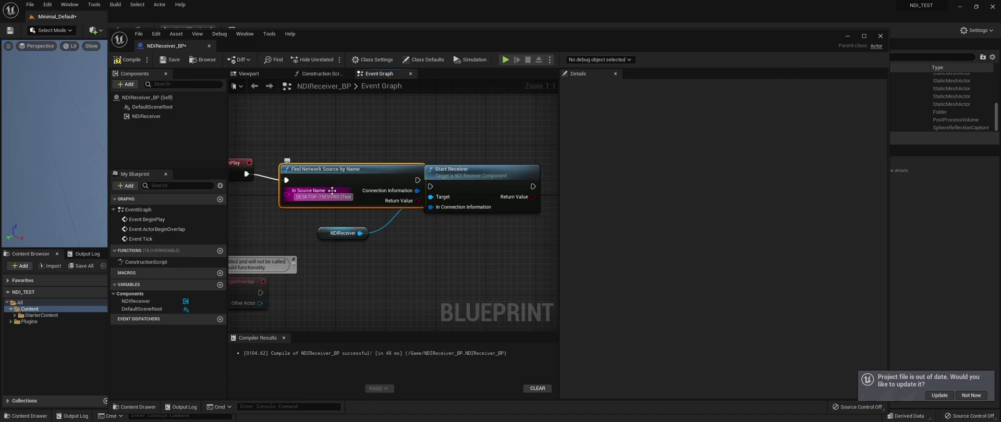
pyautogui.write(' Pattern')
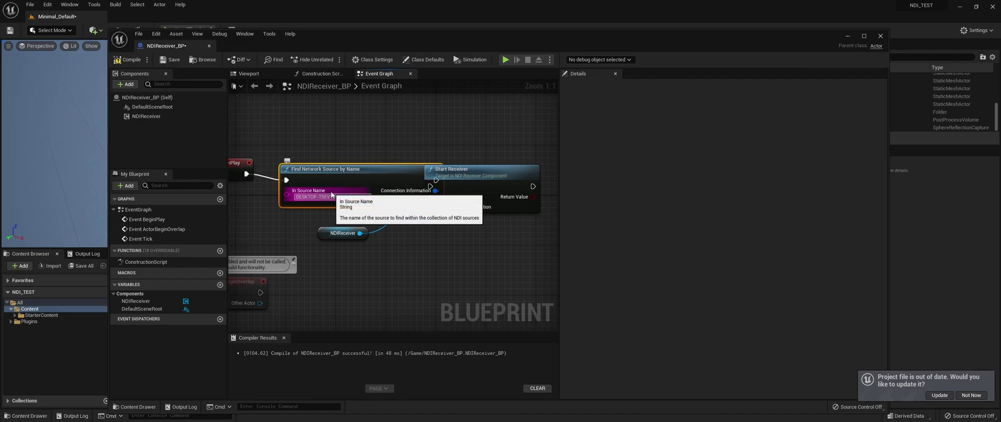
pyautogui.write(')')
# Move the Start Receiver node clear of Find Network Source by Name and connect the execution pins of the two nodes.
pyautogui.click(405, 146)
pyautogui.moveTo(483, 174); pyautogui.dragTo(539, 168)
pyautogui.moveTo(436, 181); pyautogui.dragTo(487, 180)
pyautogui.moveTo(425, 156); pyautogui.dragTo(327, 128, button='right')
pyautogui.click(365, 205)
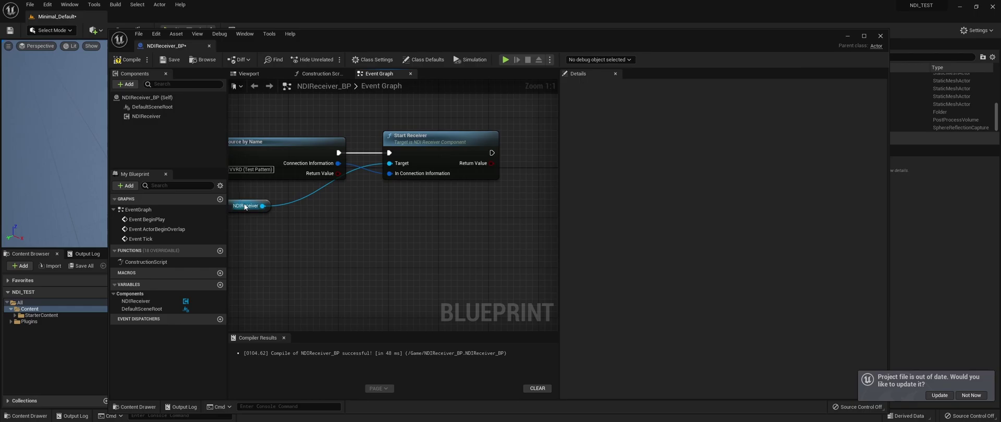
# Check the NDIReceiver component's settings, then compile and save the NDIReceiver_BP Blueprint.
pyautogui.click(244, 207)
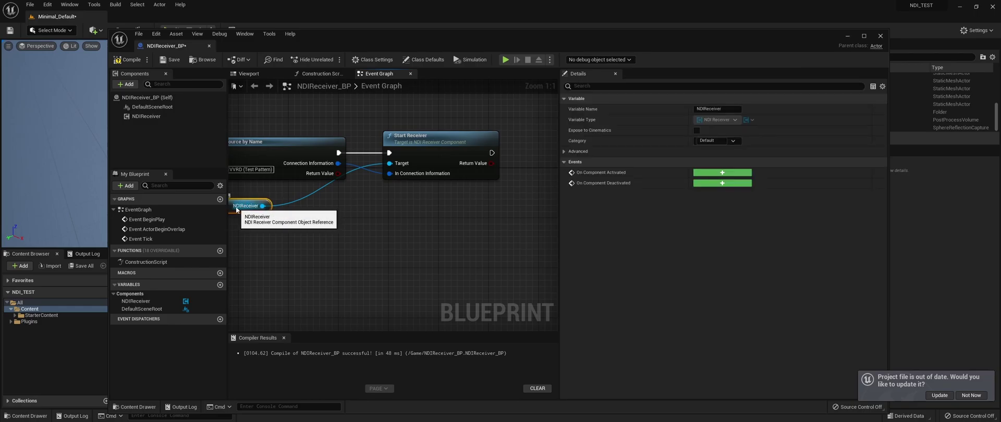
pyautogui.click(150, 116)
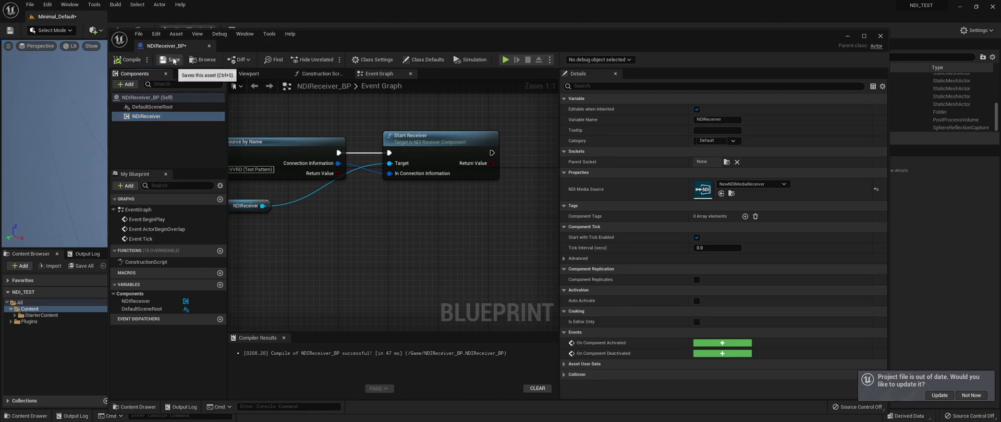
pyautogui.click(204, 59)
# Open the NewNDIMediaReceiver asset, assign a new NDI MediaTexture2D saved as NewNDIMediaTexture2D as its Video Texture, and save the asset.
pyautogui.moveTo(308, 41); pyautogui.dragTo(595, 33)
pyautogui.doubleClick(218, 307)
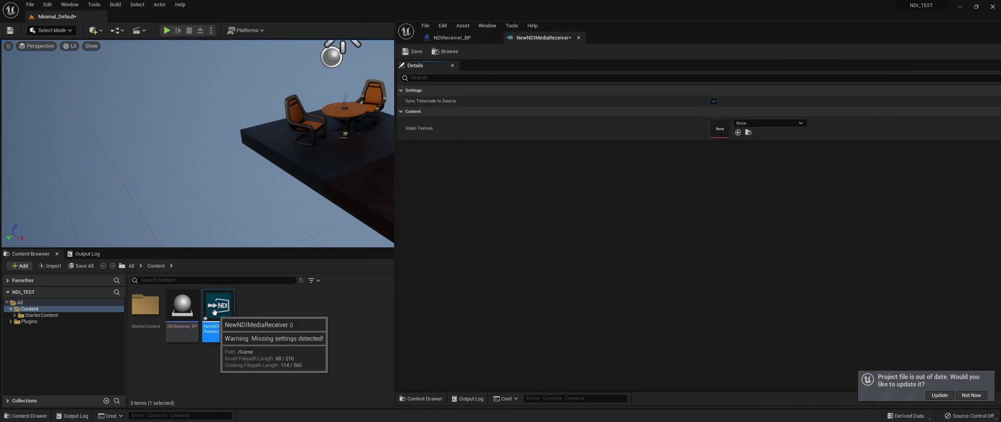
pyautogui.moveTo(680, 34); pyautogui.dragTo(404, 35)
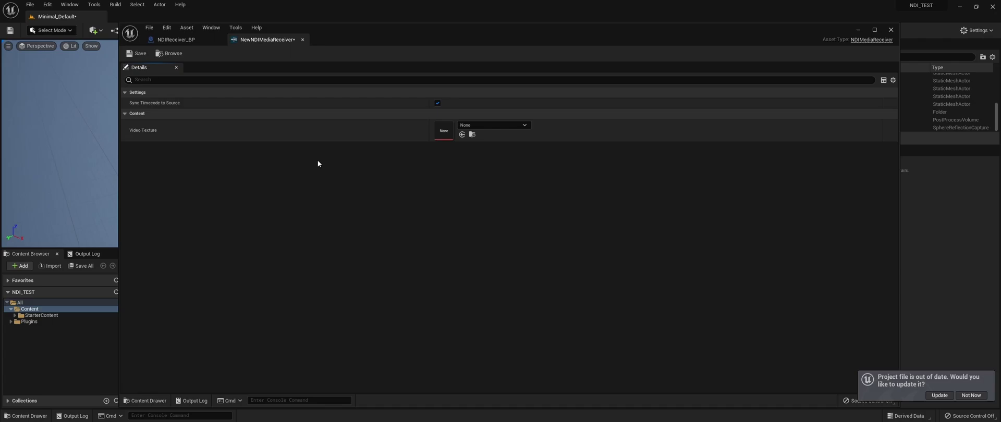
pyautogui.click(480, 124)
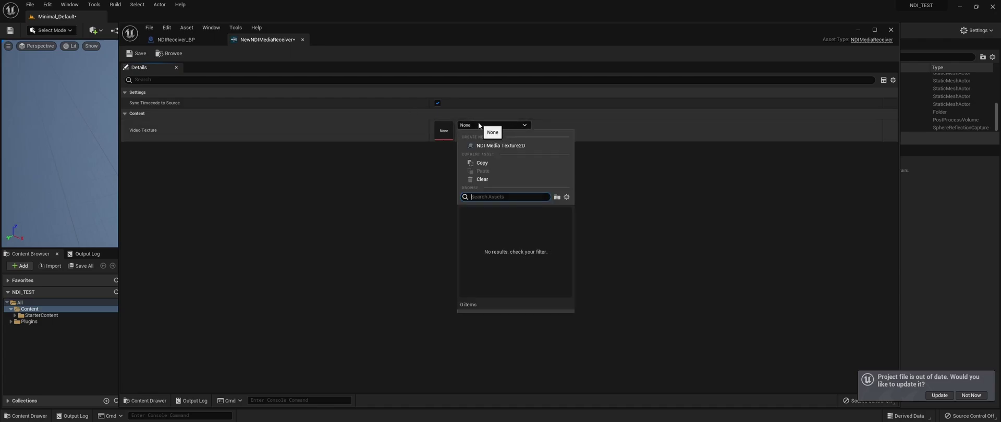
pyautogui.click(500, 146)
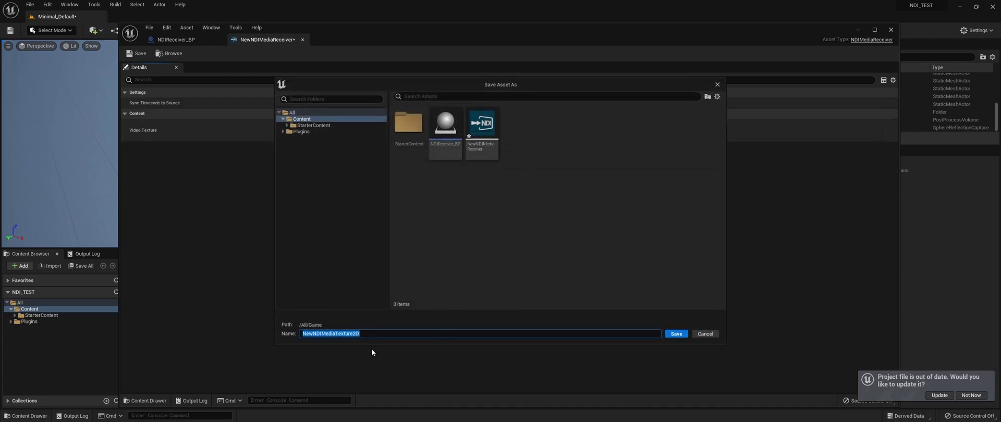
pyautogui.click(673, 332)
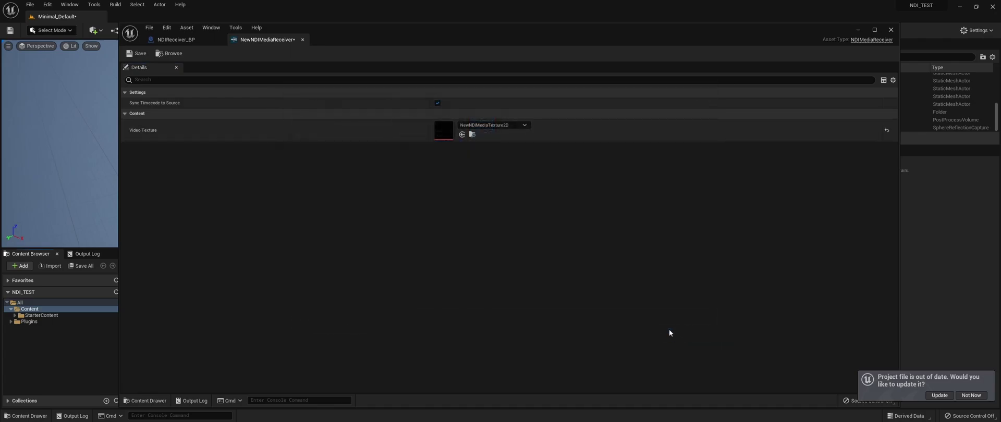
pyautogui.click(137, 53)
# Return to the level and add a Plane shape to it.
pyautogui.moveTo(803, 45); pyautogui.dragTo(786, 90)
pyautogui.click(817, 92)
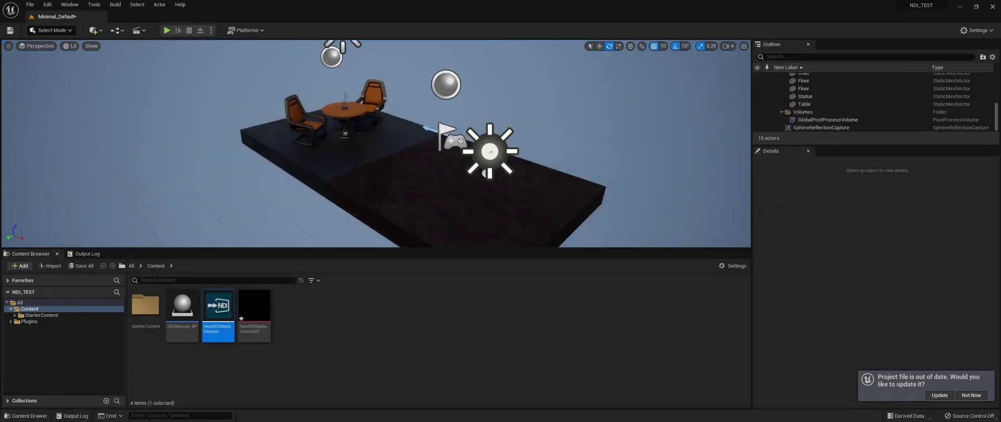
pyautogui.click(94, 30)
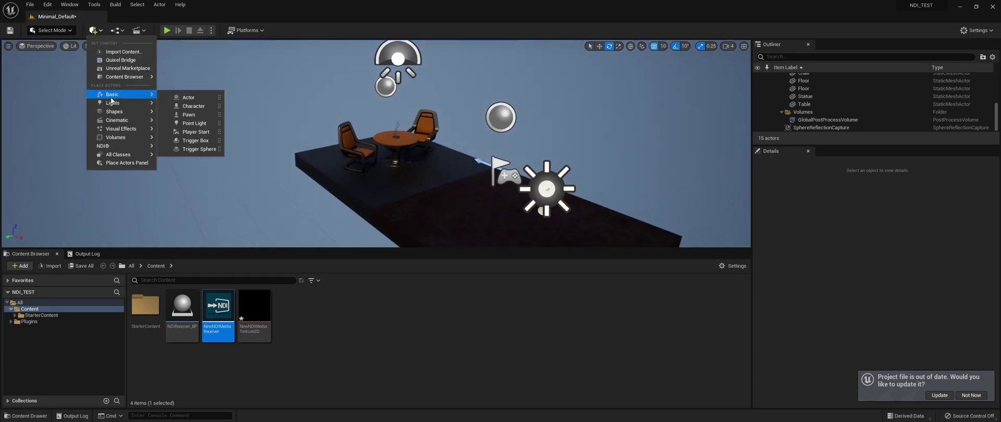
pyautogui.moveTo(132, 113)
pyautogui.click(188, 149)
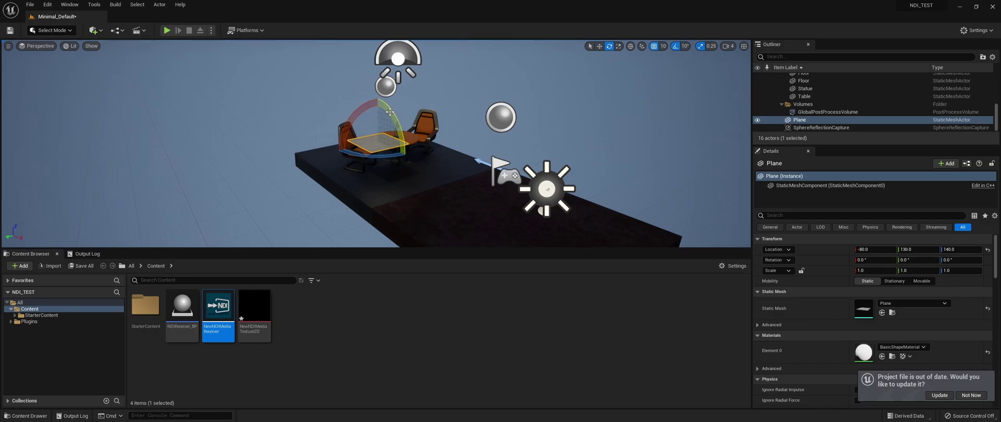
# Rotate the plane upright to about -90° on Y and move it beside the platform to Y 420.
pyautogui.moveTo(399, 126); pyautogui.dragTo(380, 103)
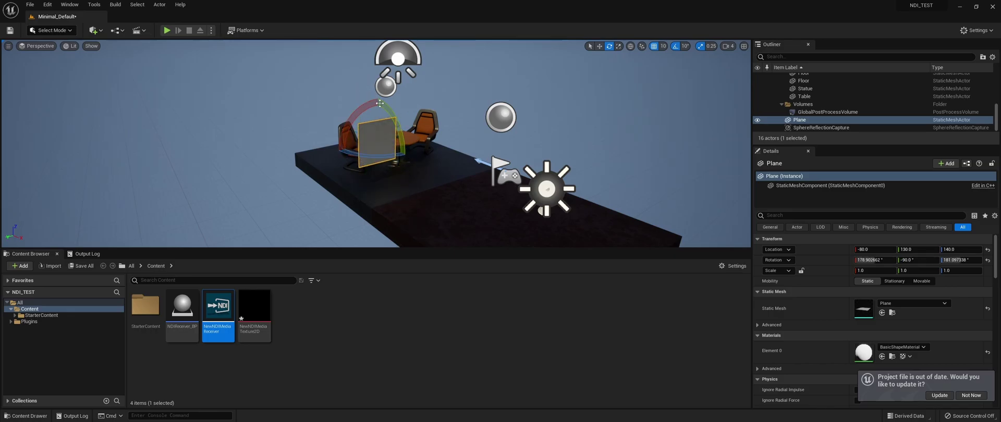
pyautogui.press('w')
pyautogui.moveTo(352, 146); pyautogui.dragTo(219, 175)
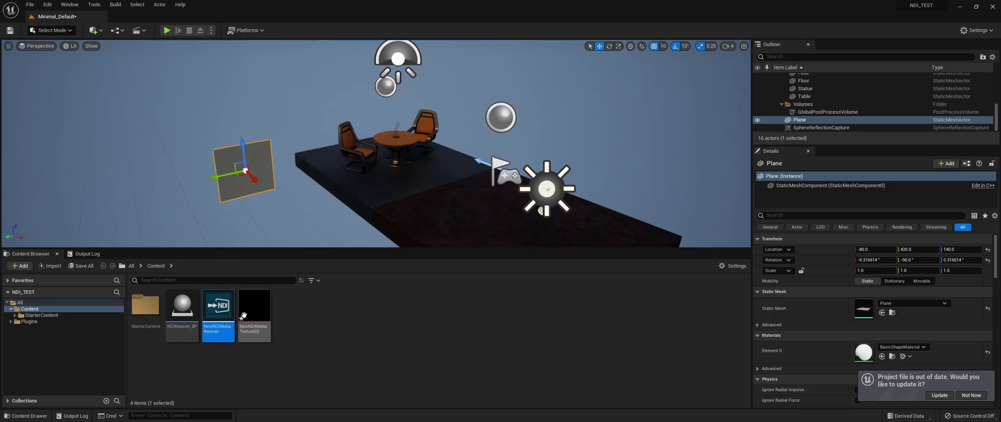
# Apply the NewNDIMediaTexture2D texture to the upright plane as its material.
pyautogui.click(263, 292)
pyautogui.moveTo(265, 287); pyautogui.dragTo(257, 162)
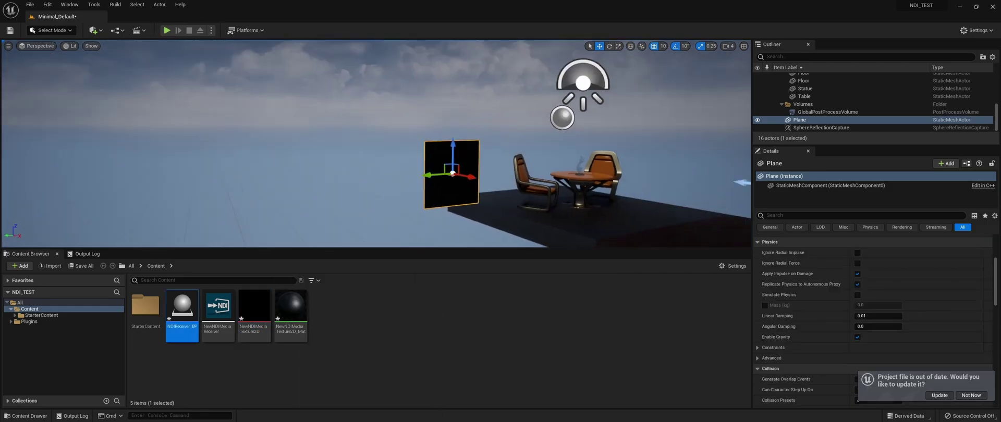
pyautogui.moveTo(375, 146); pyautogui.dragTo(458, 154, button='right')
pyautogui.moveTo(333, 162); pyautogui.dragTo(386, 163, button='right')
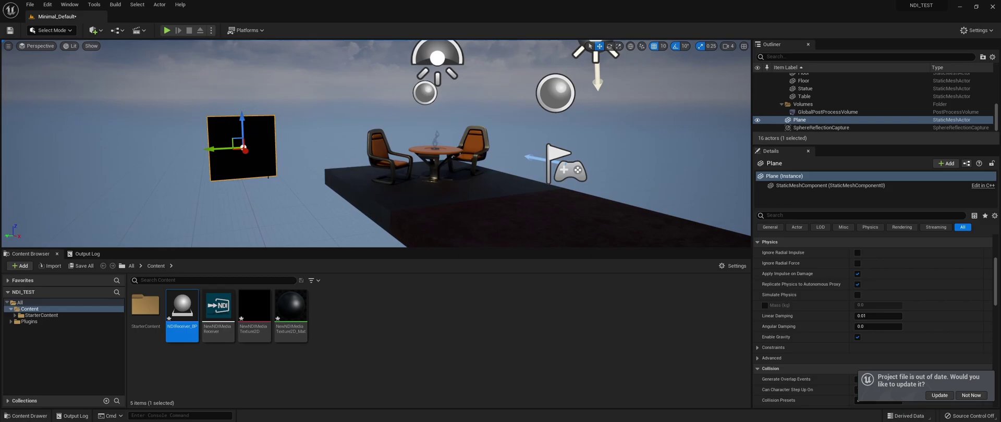
# Place the NDIReceiver_BP actor in the level by the platform and play the level to view the NDI stream on the plane.
pyautogui.moveTo(182, 313); pyautogui.dragTo(330, 207)
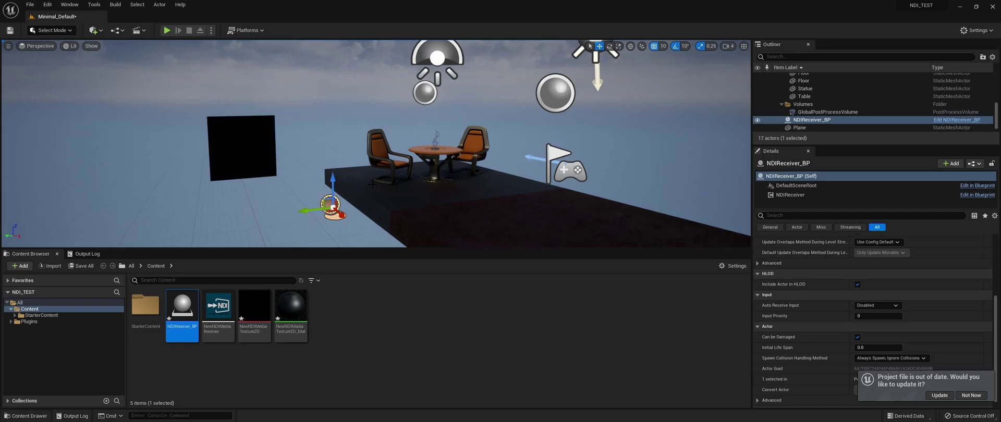
pyautogui.click(166, 32)
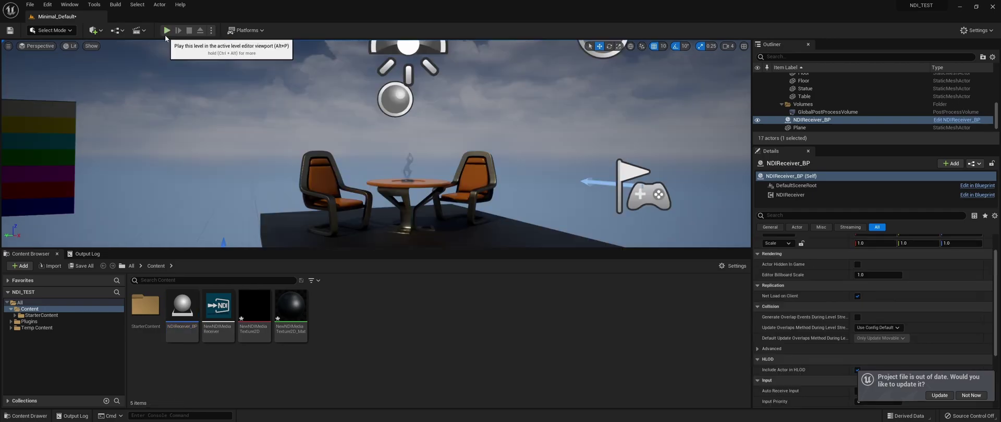
pyautogui.click(375, 116)
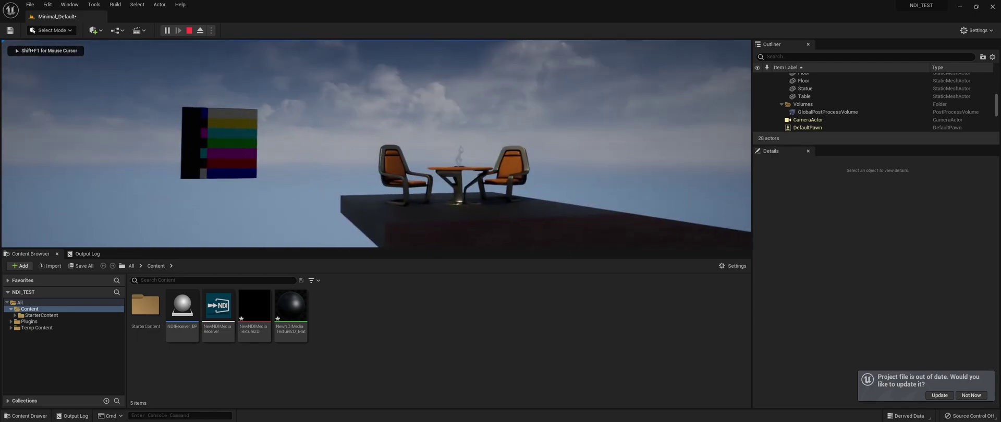
pyautogui.press('w')
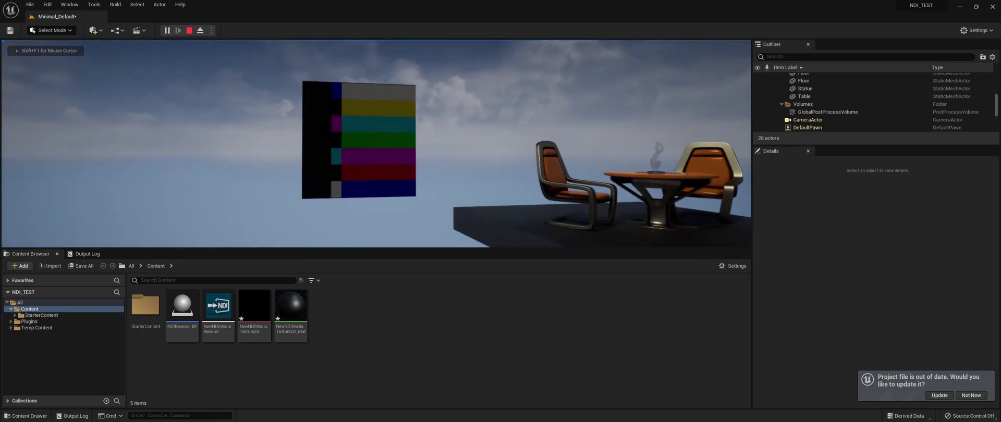